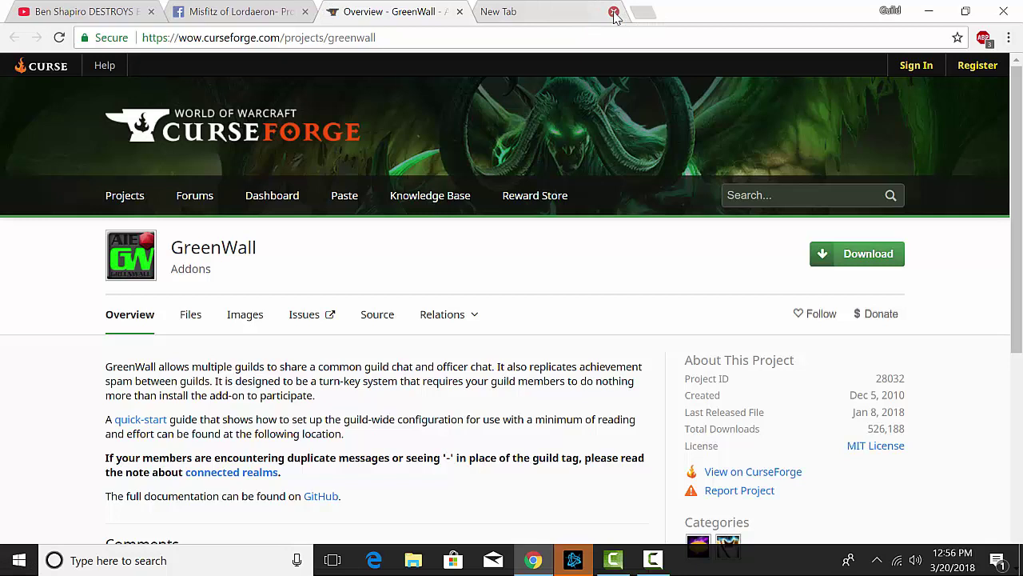
- Close the empty tab and download GreenWall-1.9.0.zip from the GreenWall CurseForge page
{"action": "left_click", "coordinate": [613, 11]}
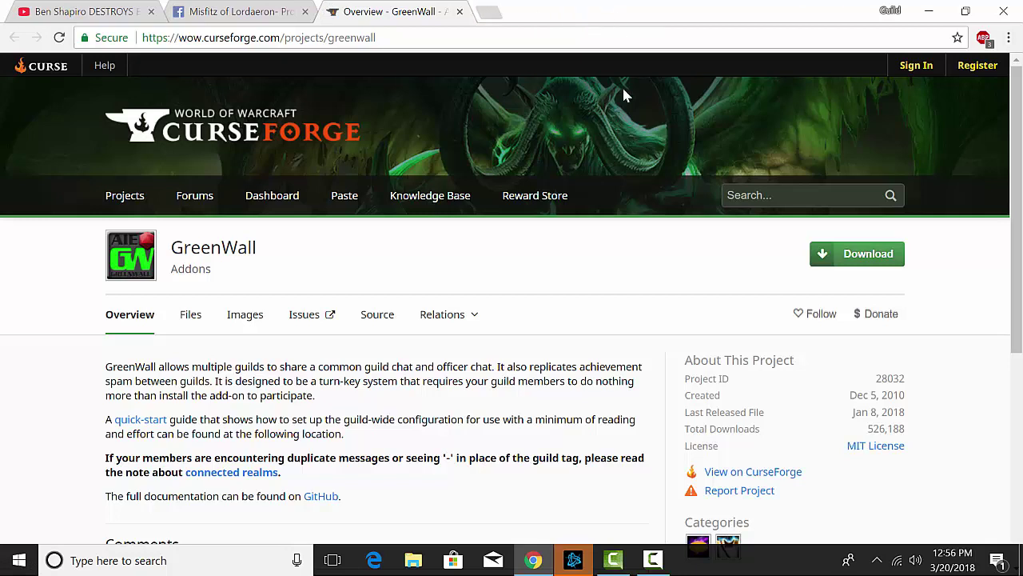
{"action": "left_click", "coordinate": [883, 263]}
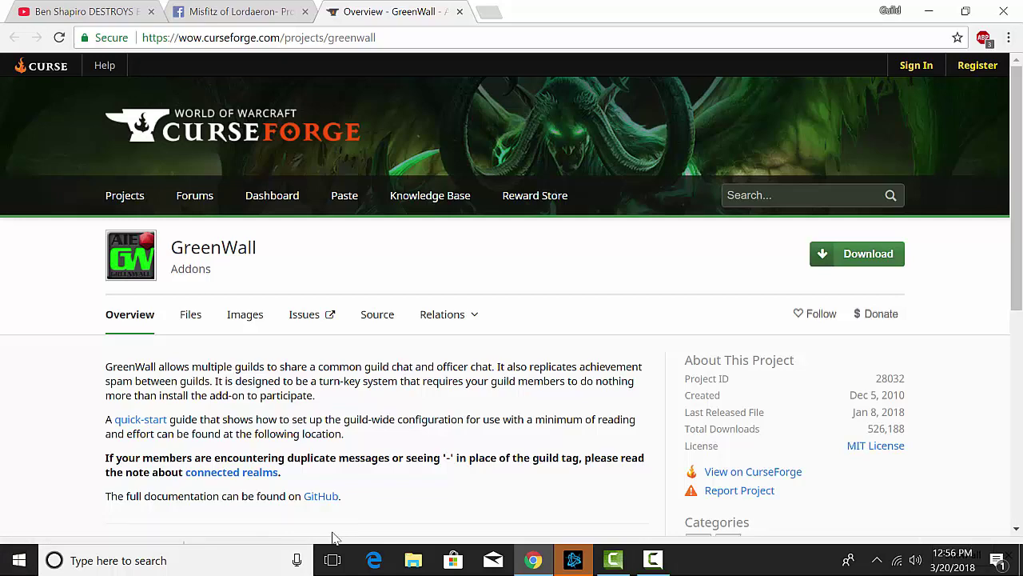
{"action": "scroll", "coordinate": [700, 499], "scroll_direction": "down", "scroll_amount": 4}
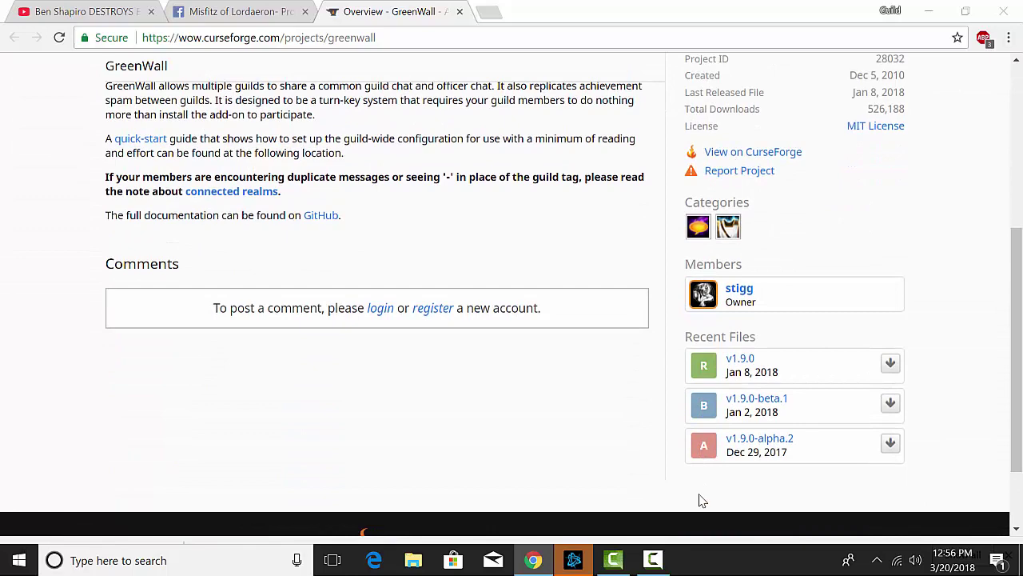
{"action": "key", "text": "super"}
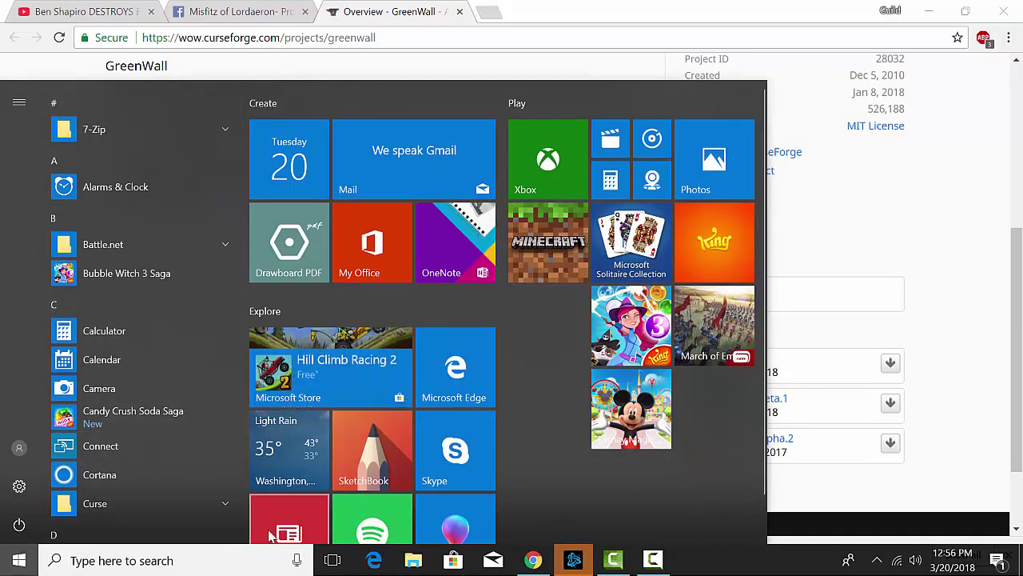
{"action": "key", "text": "super"}
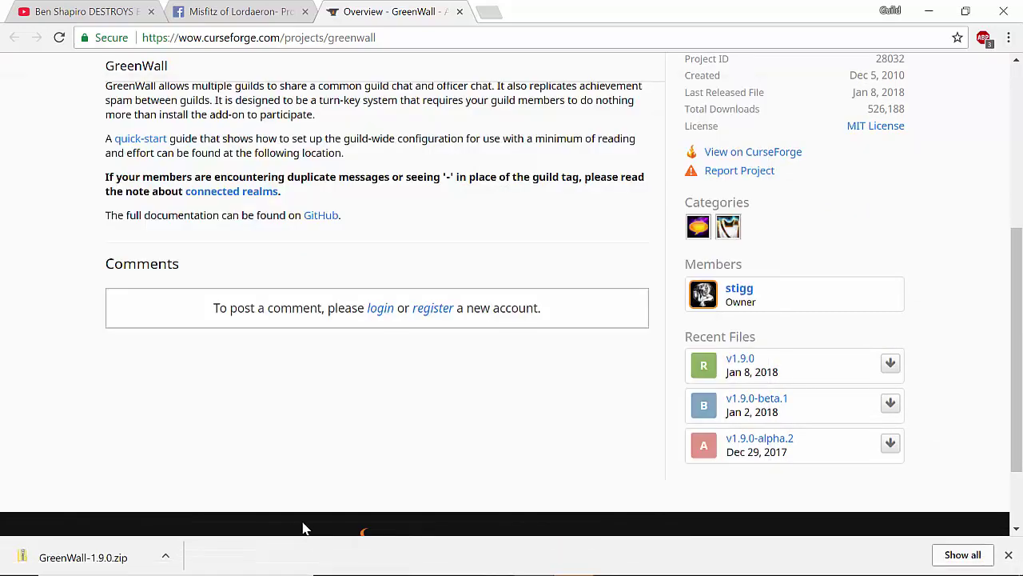
- Open GreenWall-1.9.0.zip, browse the GreenWall folder's files, return to the zip's top level, then minimize
{"action": "left_click", "coordinate": [68, 559]}
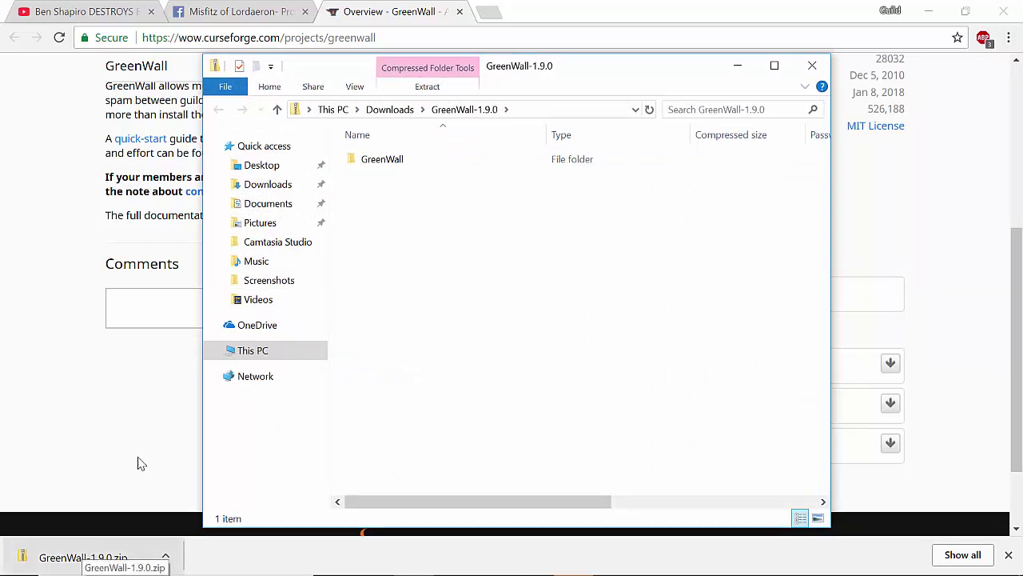
{"action": "left_click", "coordinate": [404, 165]}
{"action": "double_click", "coordinate": [403, 165]}
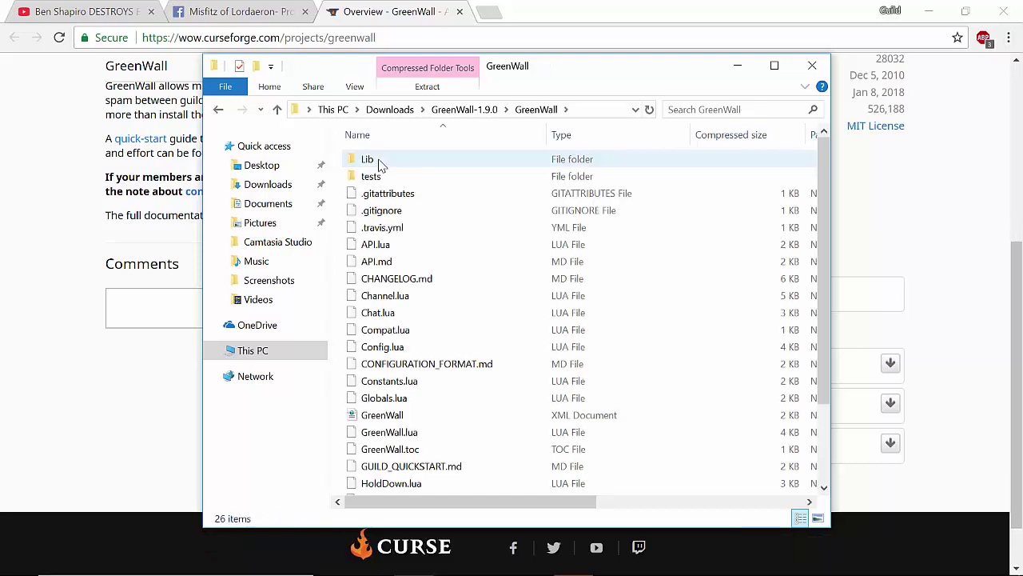
{"action": "scroll", "coordinate": [473, 363], "scroll_direction": "down", "scroll_amount": 2}
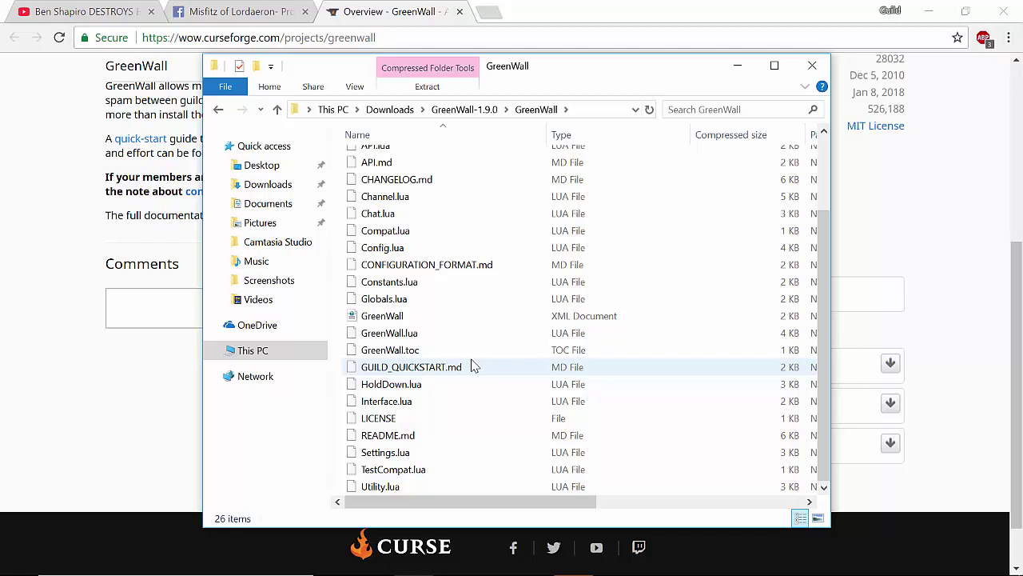
{"action": "scroll", "coordinate": [471, 366], "scroll_direction": "up", "scroll_amount": 2}
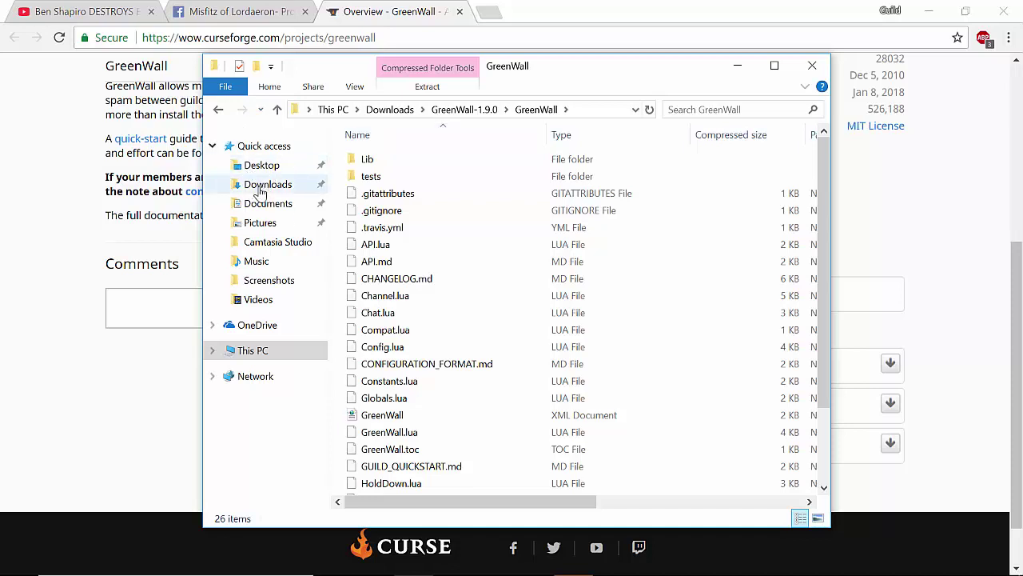
{"action": "left_click", "coordinate": [221, 118]}
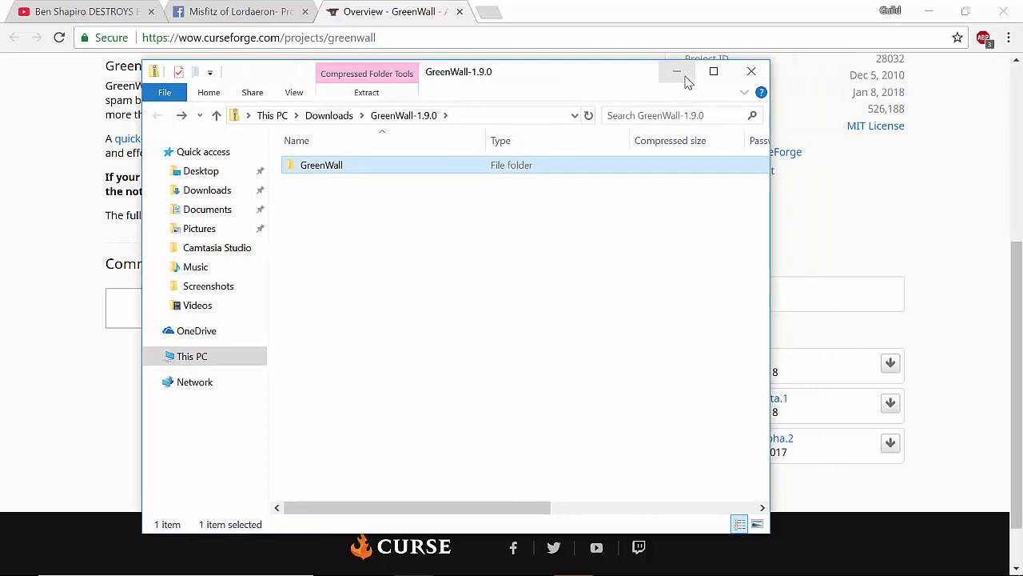
{"action": "left_click", "coordinate": [677, 72]}
- Open the World of Warcraft install folder via the desktop shortcut's Open file location
{"action": "left_click", "coordinate": [927, 11]}
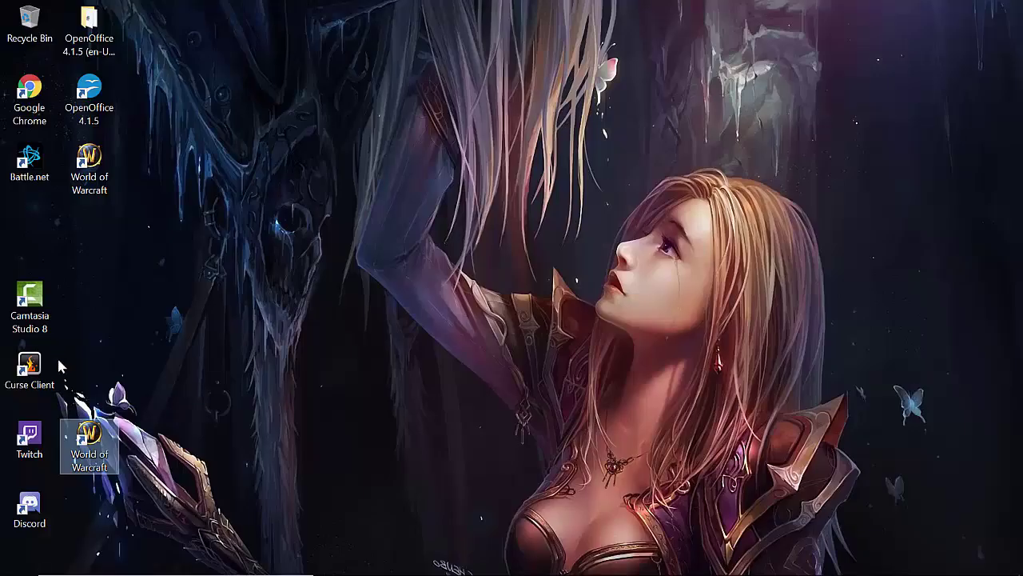
{"action": "right_click", "coordinate": [94, 441]}
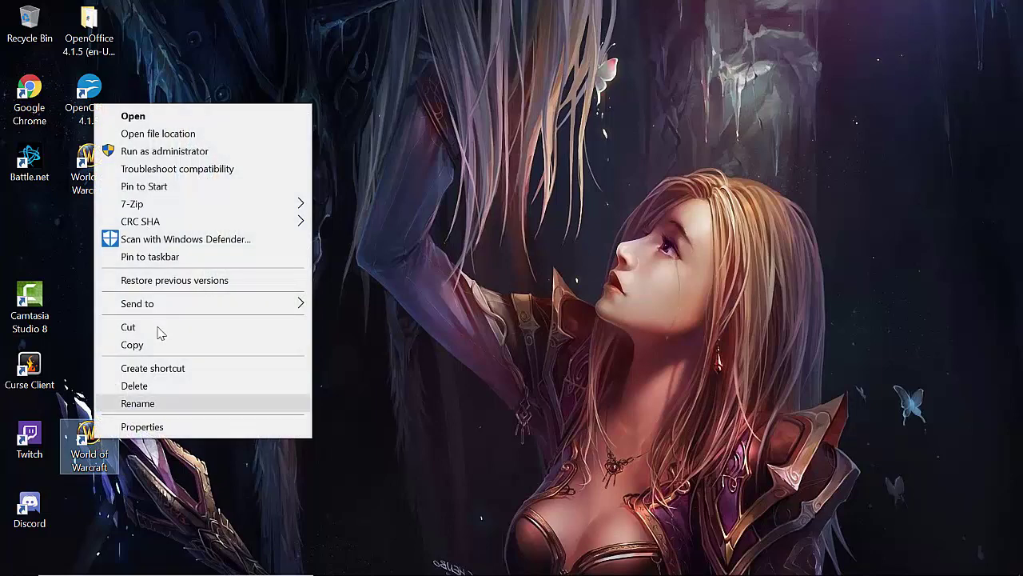
{"action": "mouse_move", "coordinate": [175, 209]}
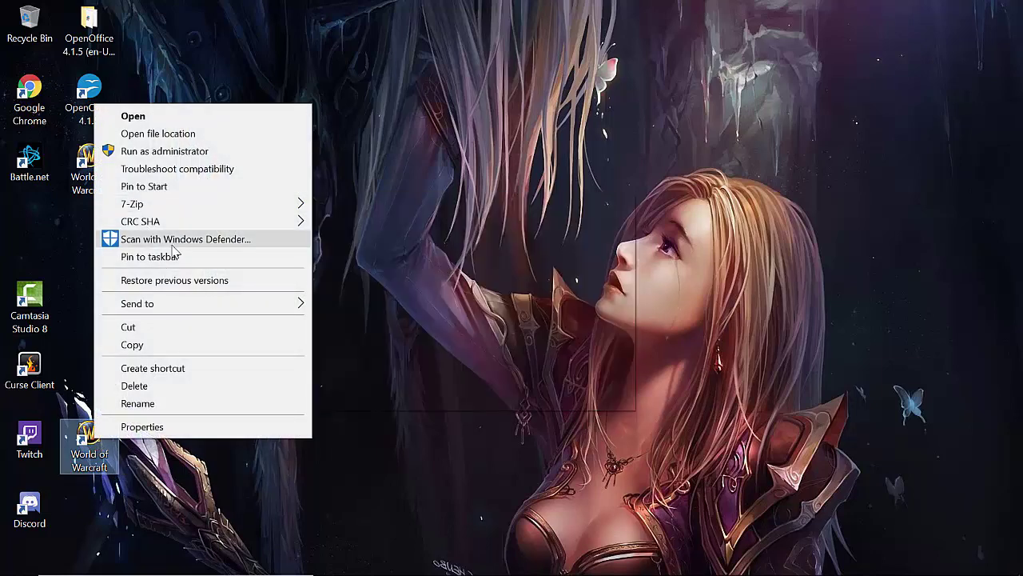
{"action": "left_click", "coordinate": [192, 134]}
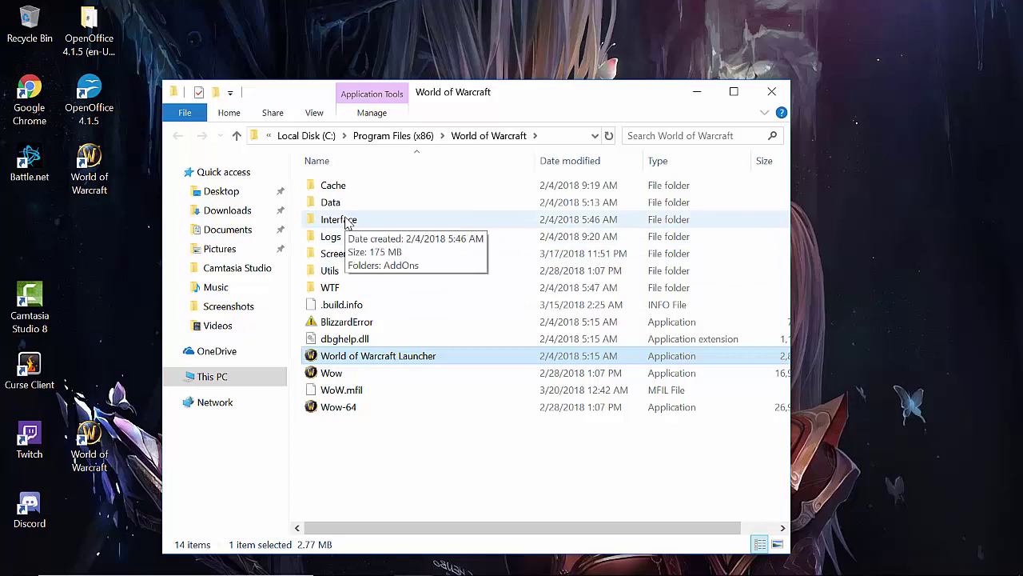
- Open Interface, look inside AddOns at the installed addons, then return to Interface
{"action": "left_click", "coordinate": [347, 223]}
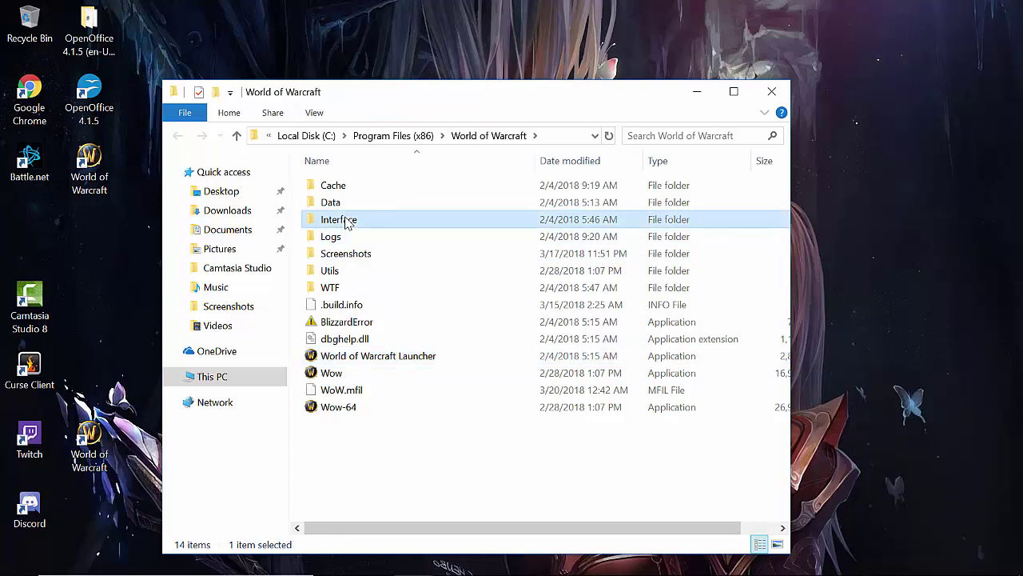
{"action": "double_click", "coordinate": [347, 223]}
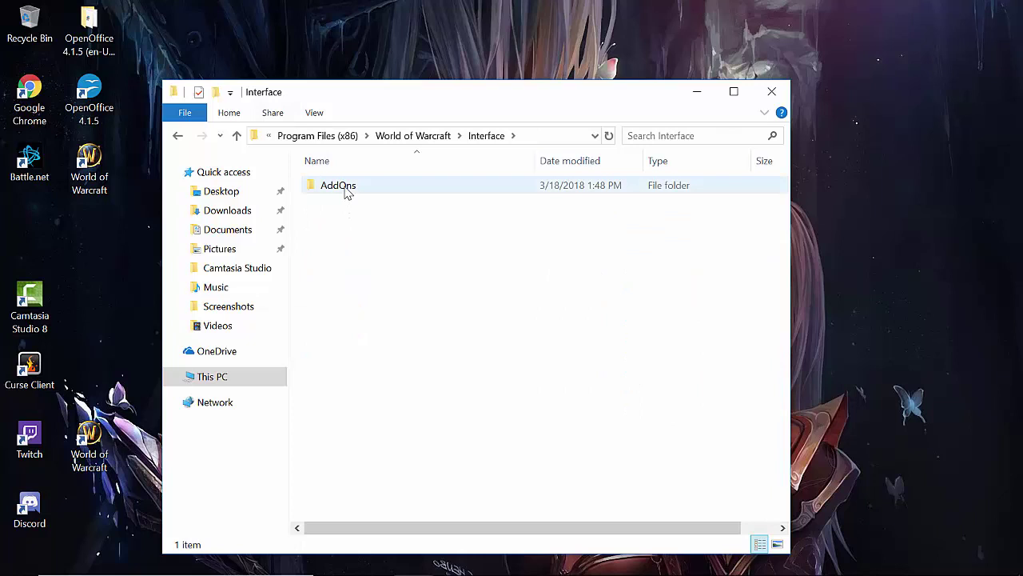
{"action": "left_click", "coordinate": [347, 192]}
{"action": "double_click", "coordinate": [347, 192]}
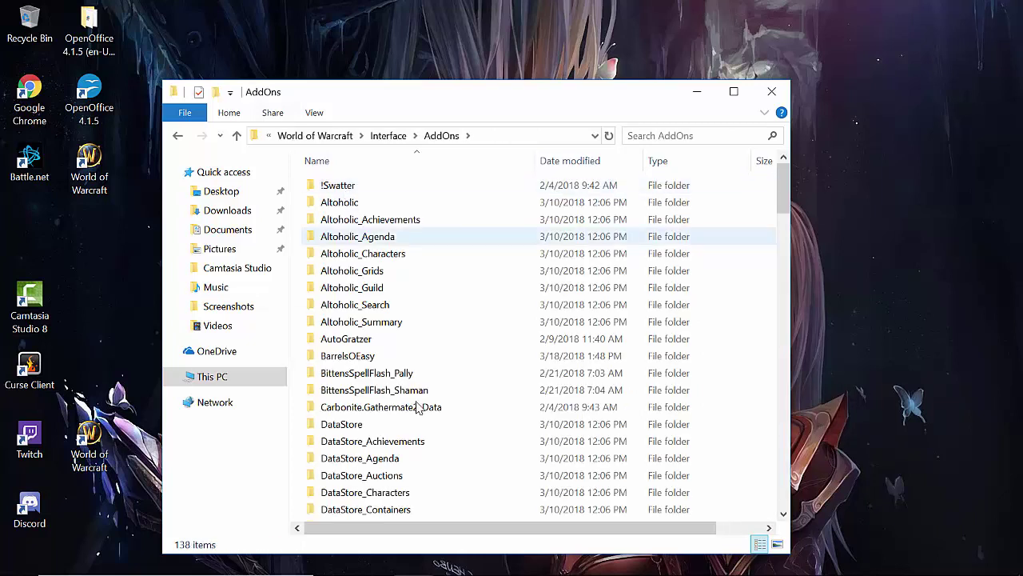
{"action": "mouse_move", "coordinate": [458, 572]}
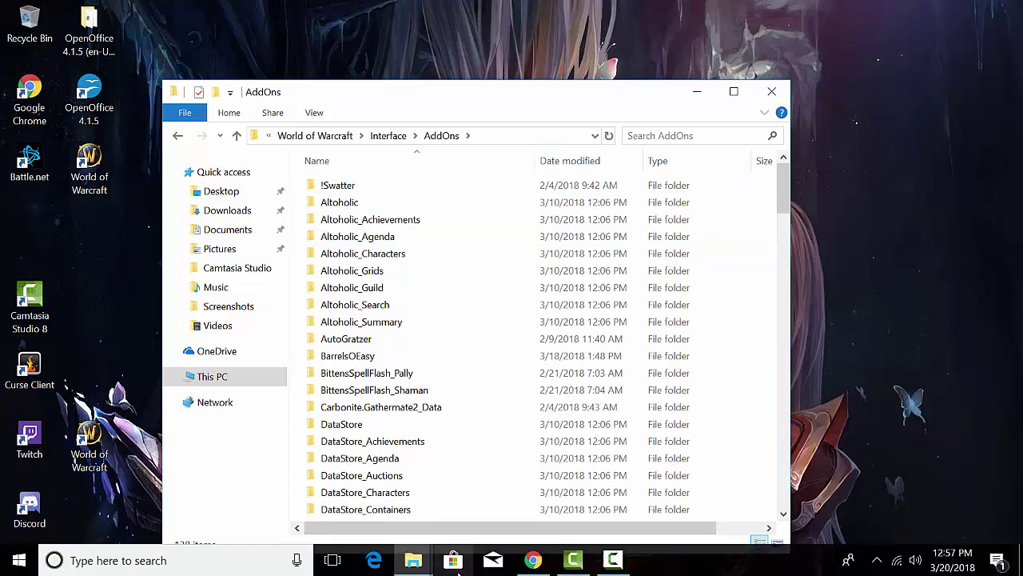
{"action": "left_click", "coordinate": [179, 136]}
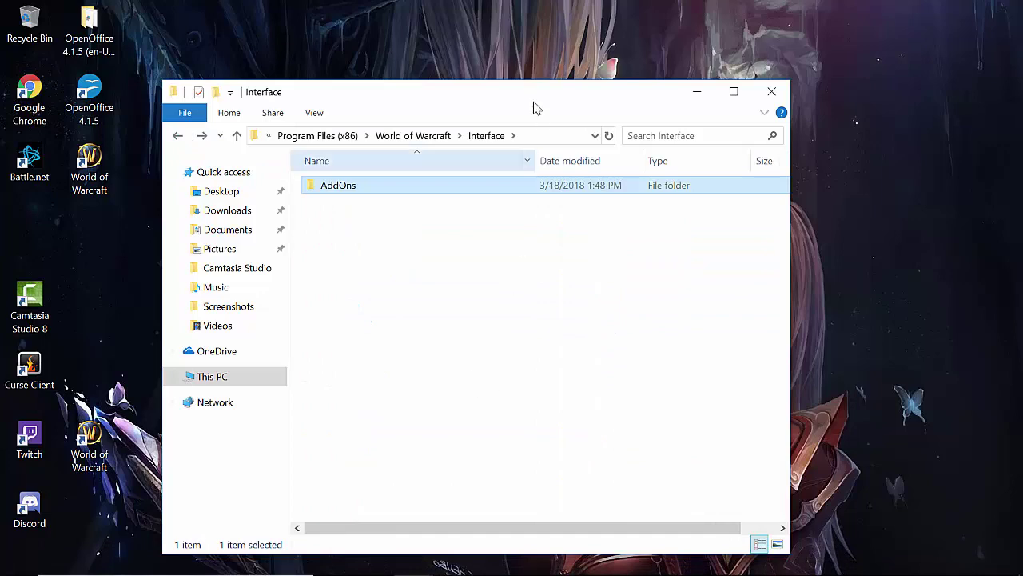
- Arrange the Interface and GreenWall-1.9.0 zip windows side by side
{"action": "left_click_drag", "start_coordinate": [467, 99], "coordinate": [693, 94]}
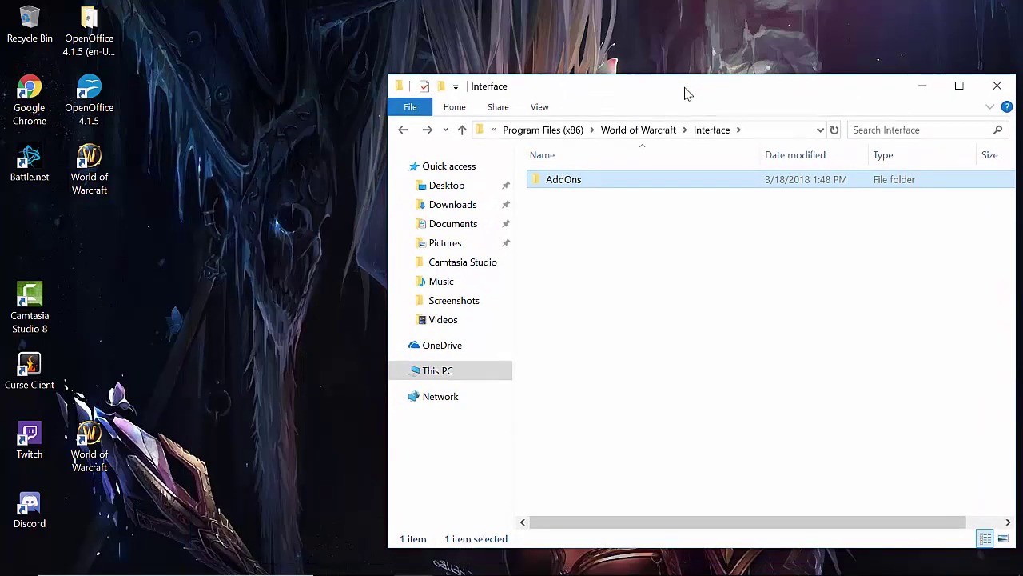
{"action": "left_click", "coordinate": [413, 560]}
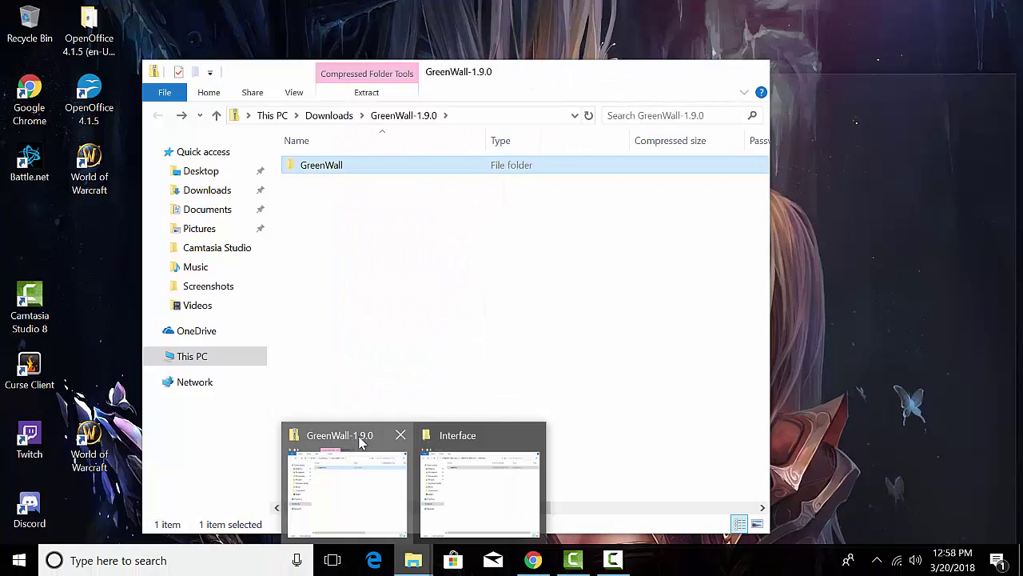
{"action": "left_click", "coordinate": [366, 441]}
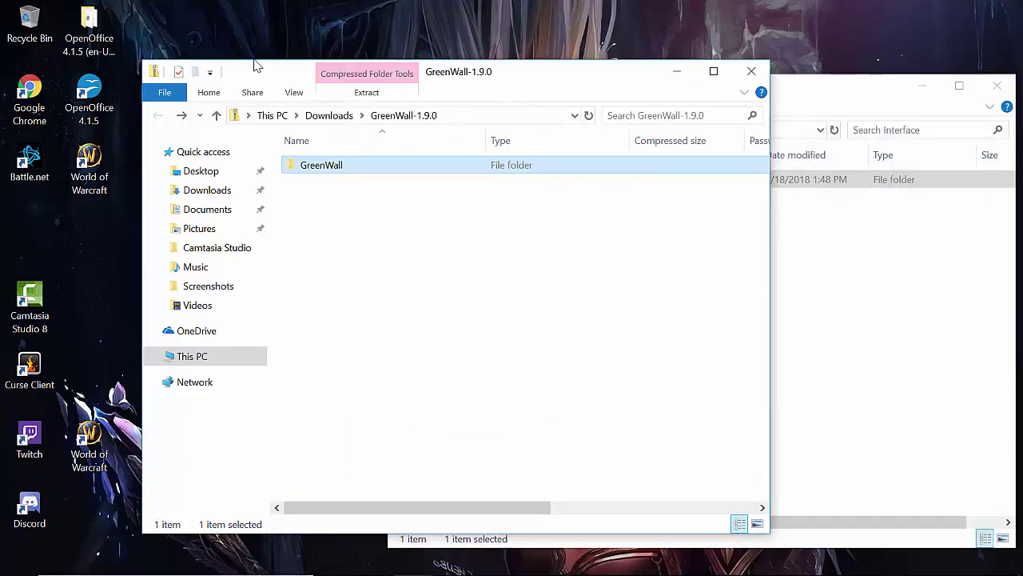
{"action": "left_click_drag", "start_coordinate": [246, 85], "coordinate": [314, 300]}
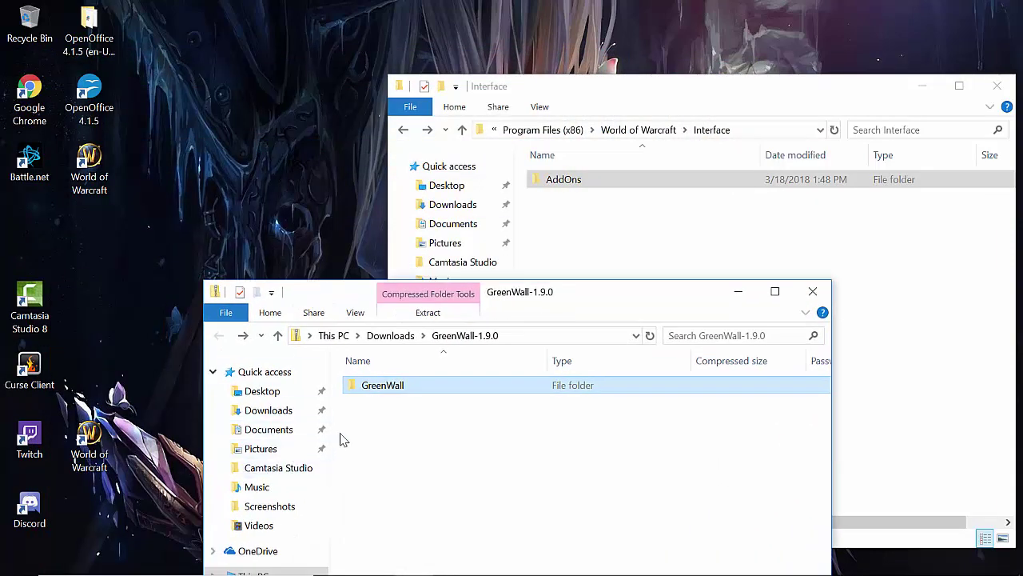
- Copy the GreenWall folder into AddOns, dismiss the replace-files prompt, and close the Interface window
{"action": "left_click_drag", "start_coordinate": [355, 389], "coordinate": [561, 184]}
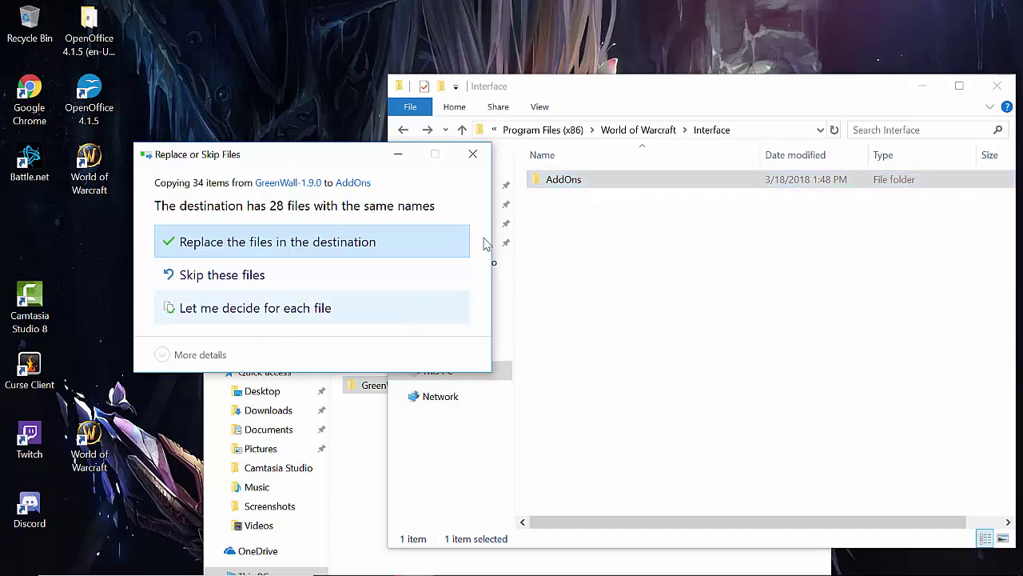
{"action": "left_click", "coordinate": [473, 154]}
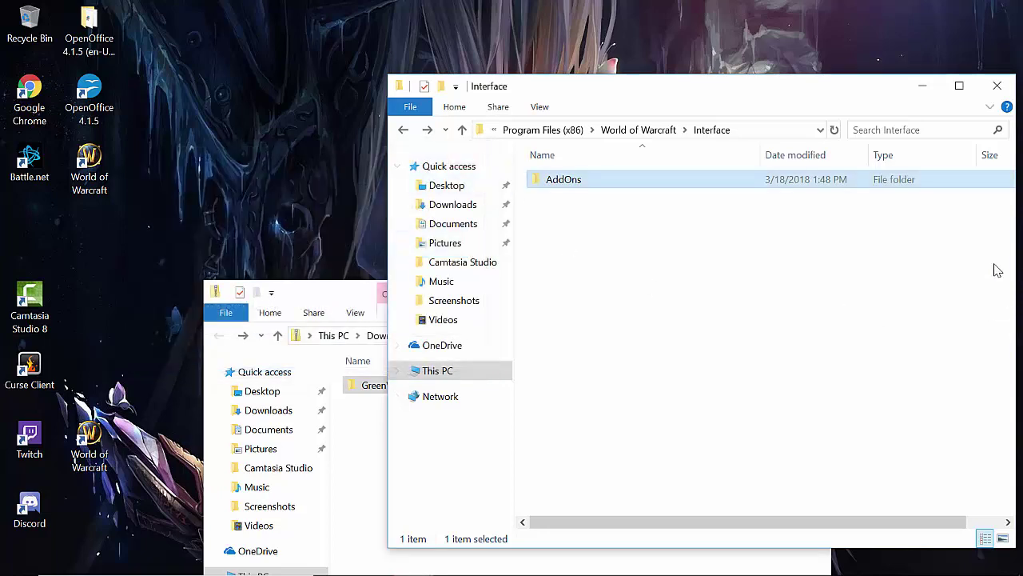
{"action": "left_click", "coordinate": [1005, 93]}
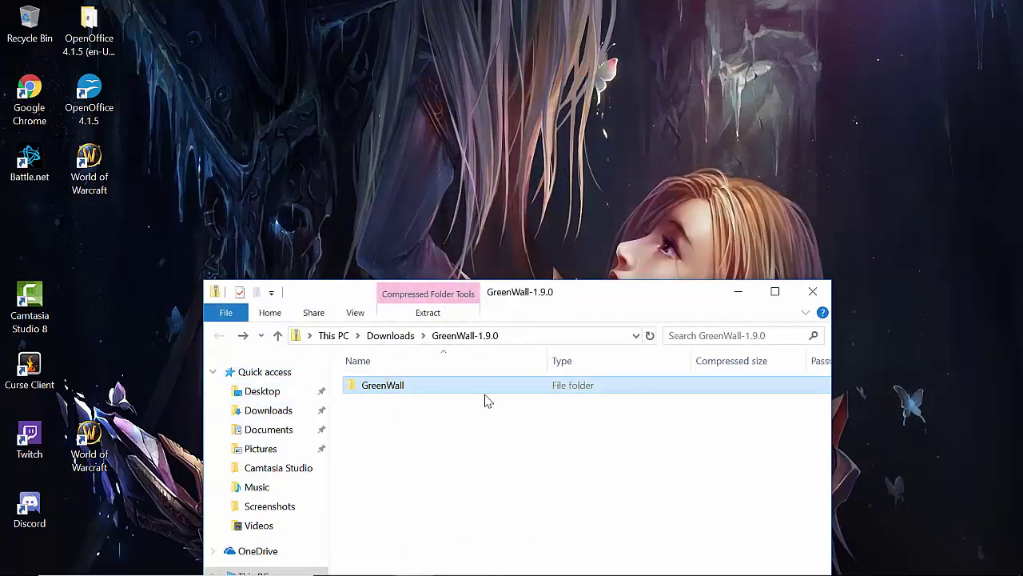
- Close the GreenWall-1.9.0 window and search Google for '7zip' in a new tab
{"action": "left_click", "coordinate": [813, 292]}
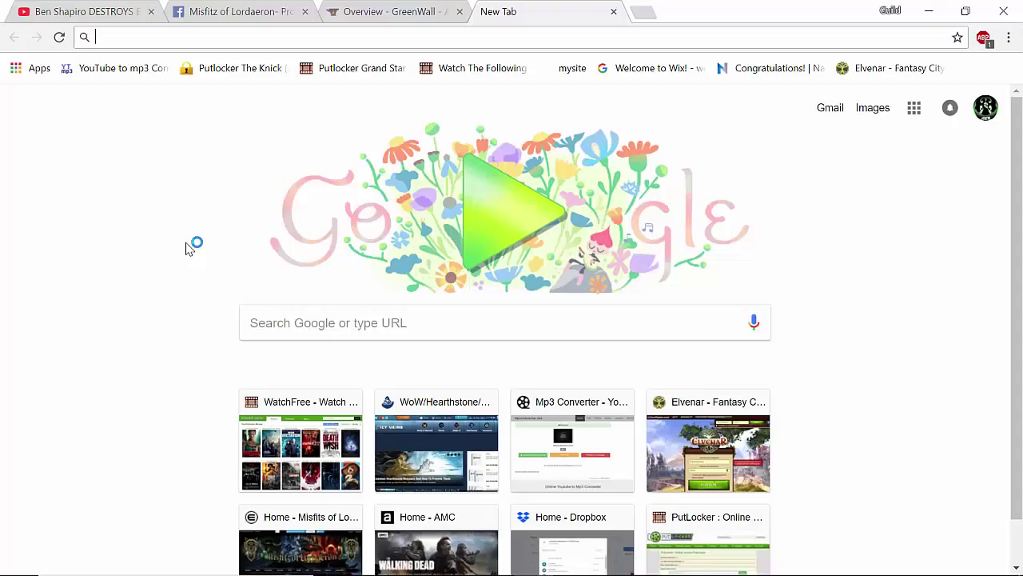
{"action": "type", "text": "7zip"}
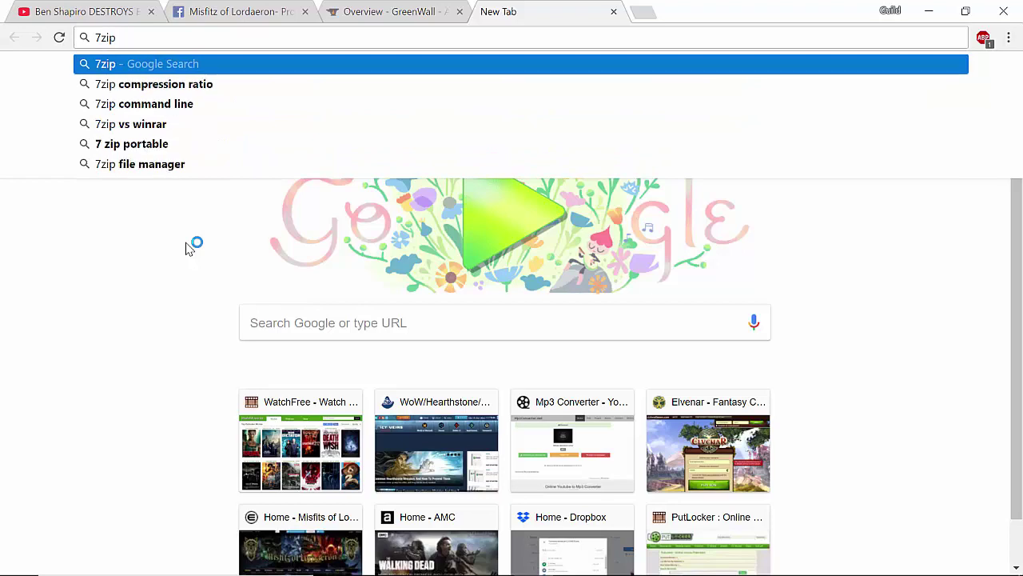
{"action": "key", "text": "Return"}
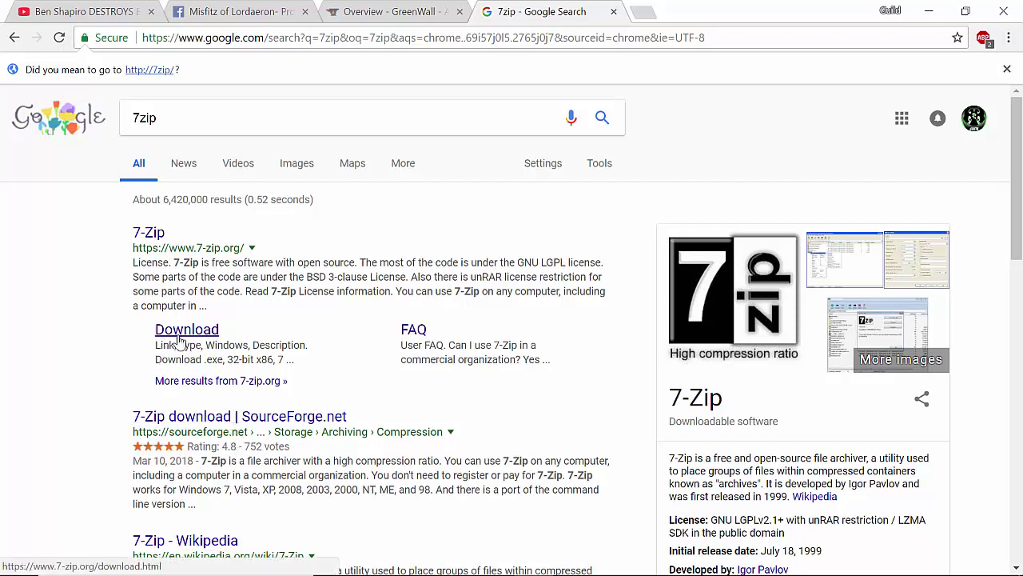
- Open the 7-Zip download page from the result's Download link and select its URL
{"action": "left_click", "coordinate": [179, 338]}
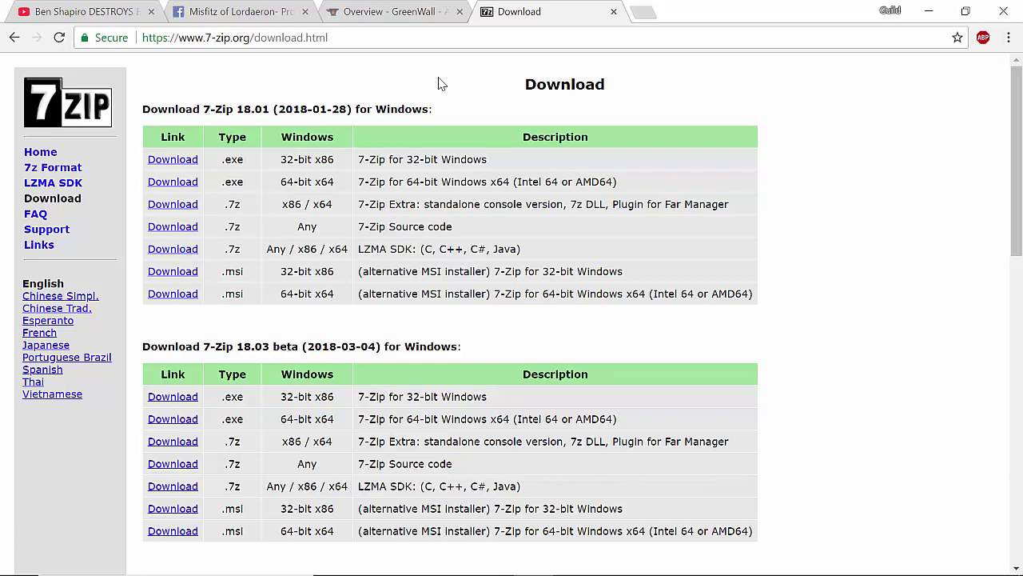
{"action": "left_click", "coordinate": [304, 37]}
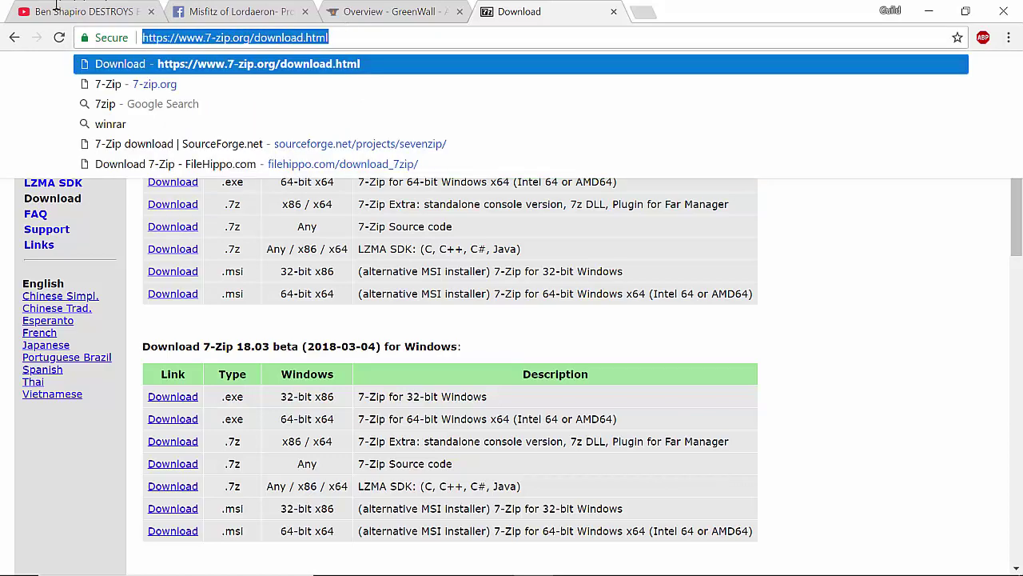